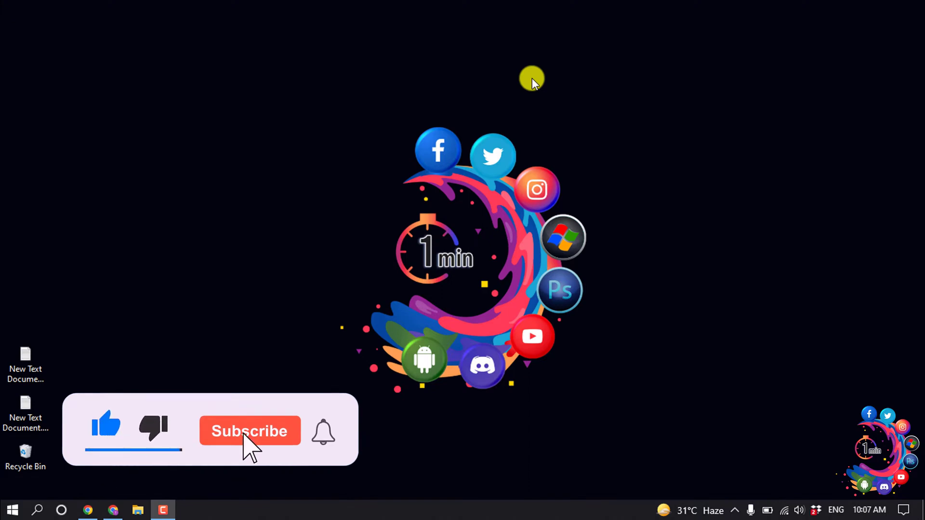
Bring the browser forward to show Wix My Sites with My Site 1 and How To 1 Minute.
left_click(121, 507)
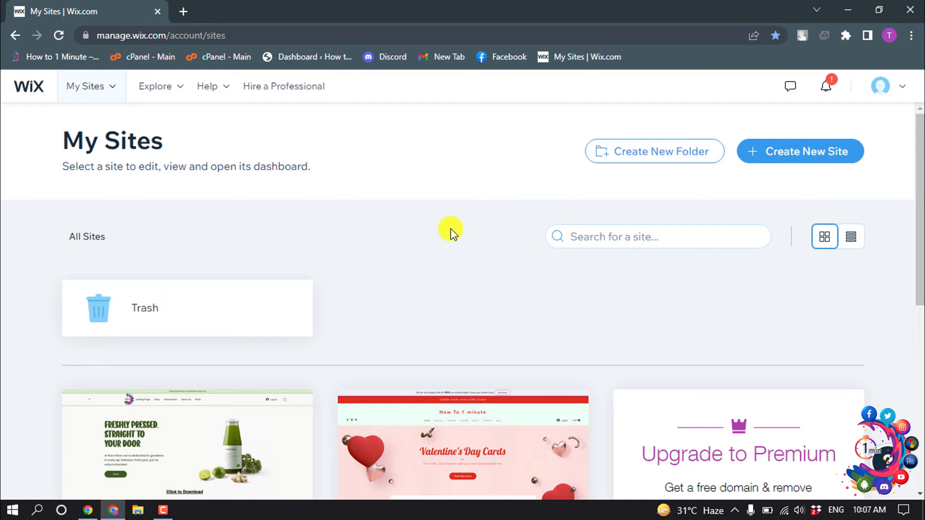
scroll(448, 231, "down", 3)
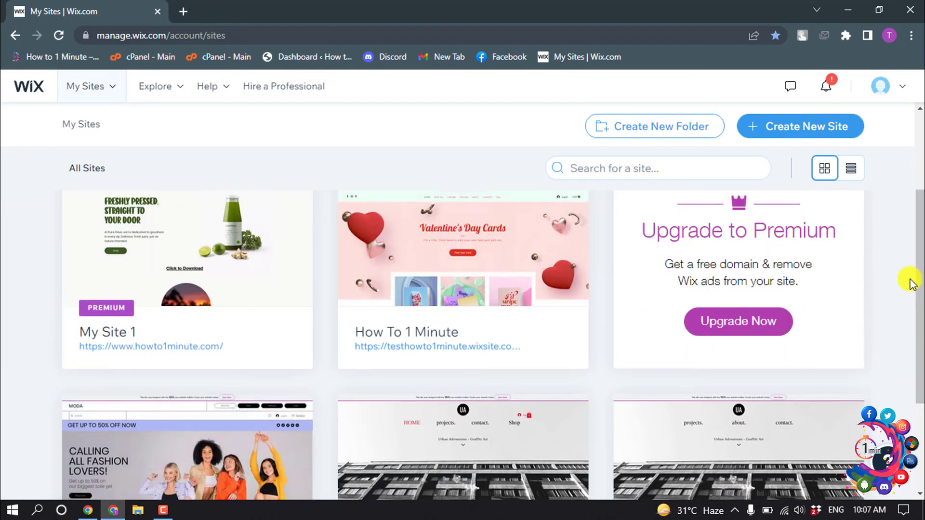
scroll(911, 282, "down", 2)
scroll(911, 292, "up", 3)
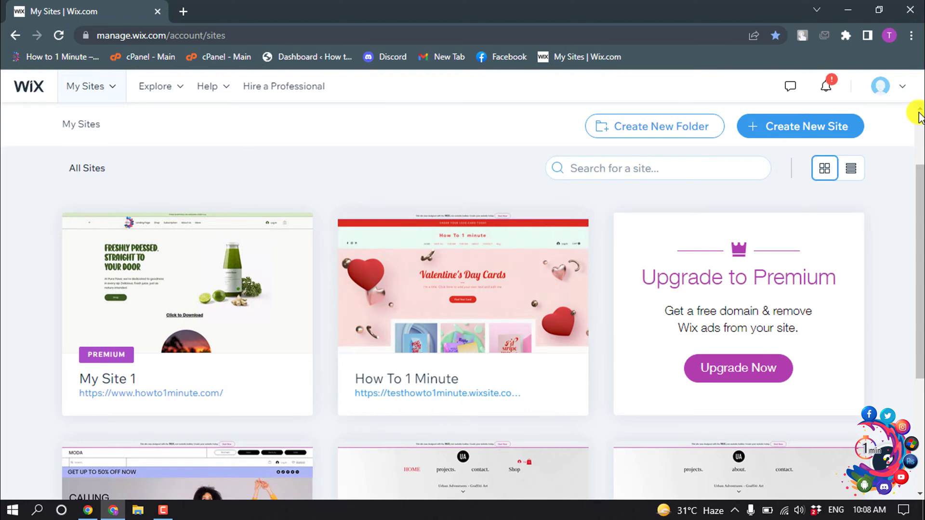
Go to Domains from the account avatar menu to see howto1minute.com.
left_click(904, 88)
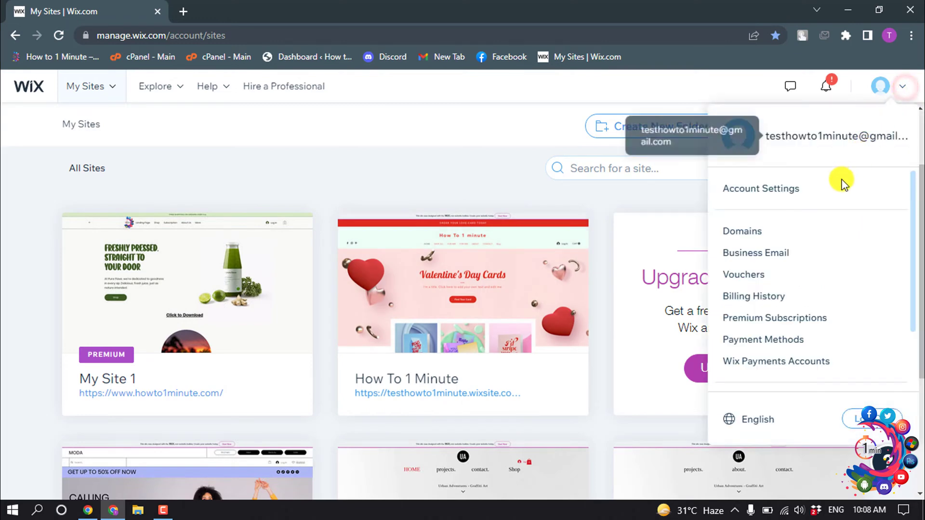
left_click(739, 233)
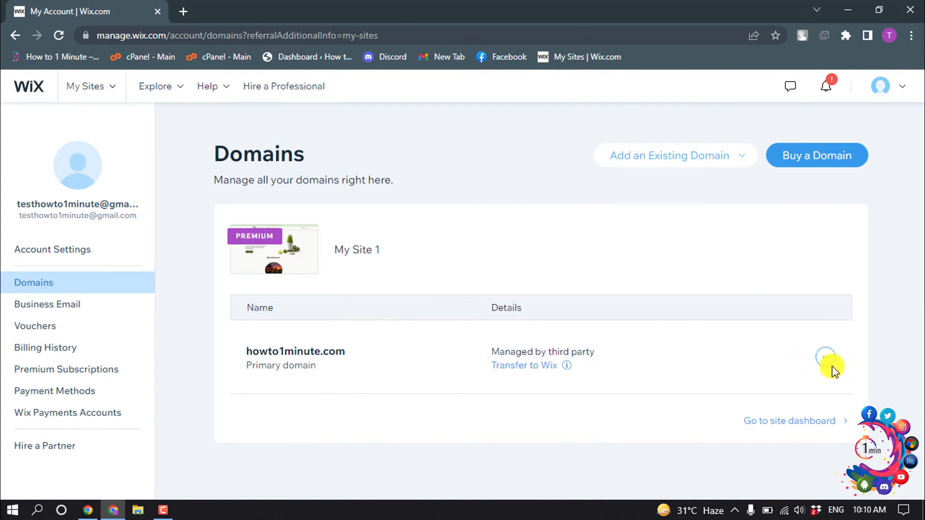
mouse_move(541, 357)
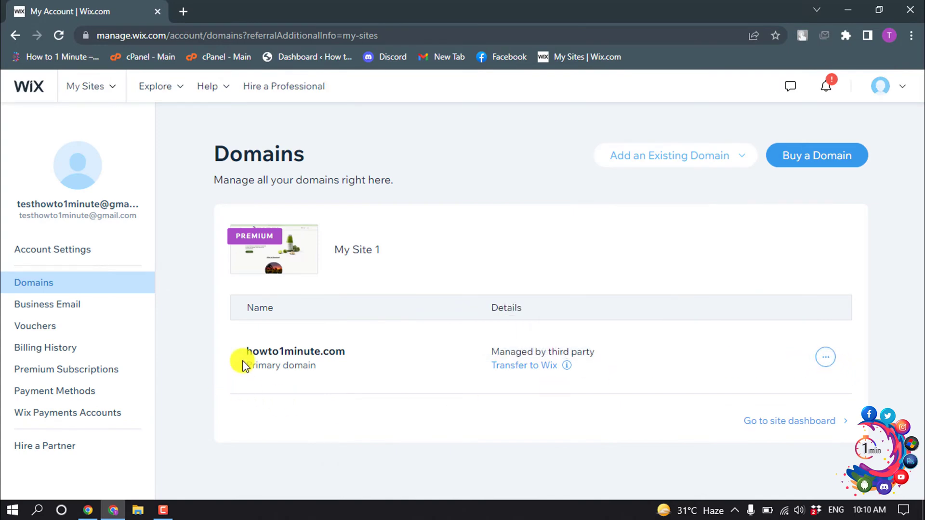
Reassign howto1minute.com and its Combo plan from My Site 1 to How To 1 Minute.
left_click(827, 360)
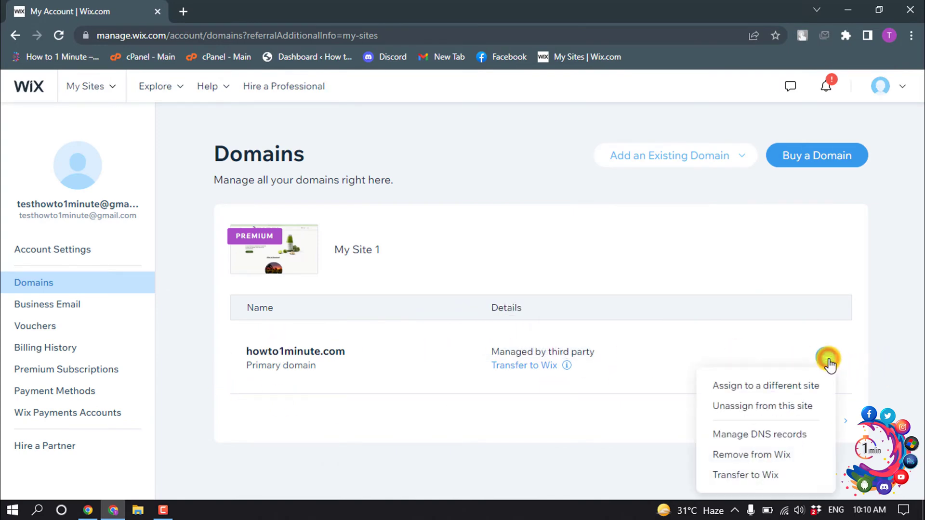
left_click(760, 389)
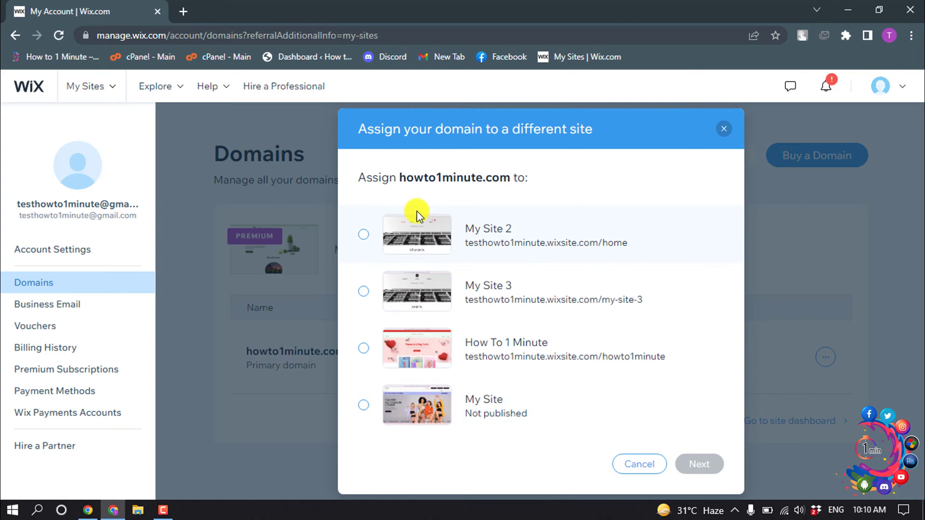
left_click(363, 350)
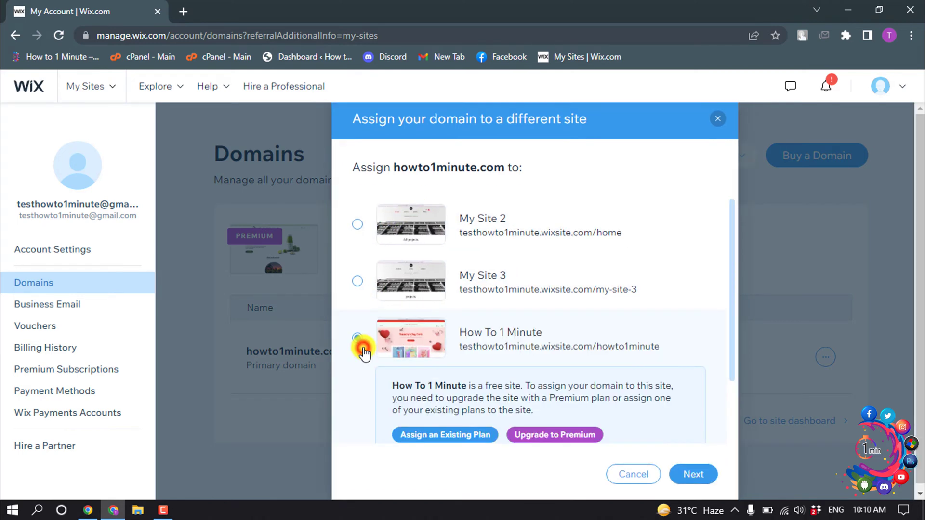
left_click(688, 474)
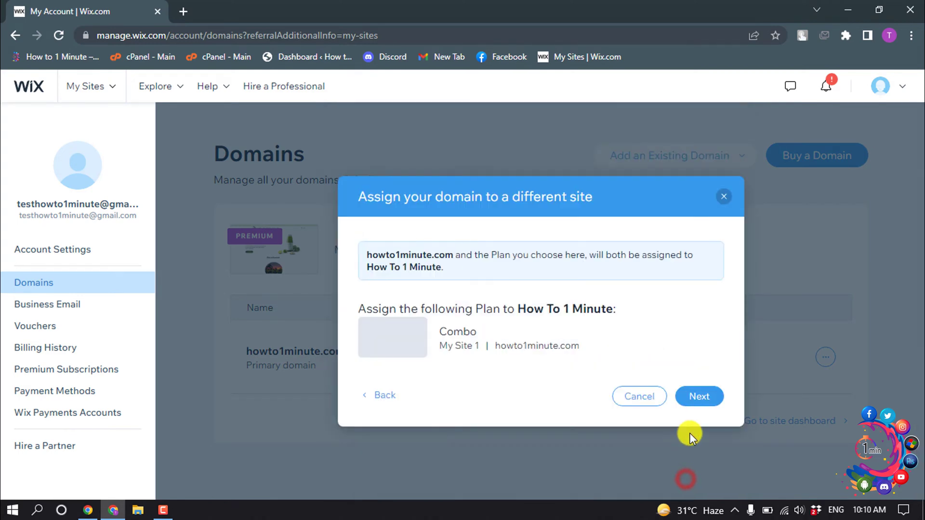
left_click(698, 396)
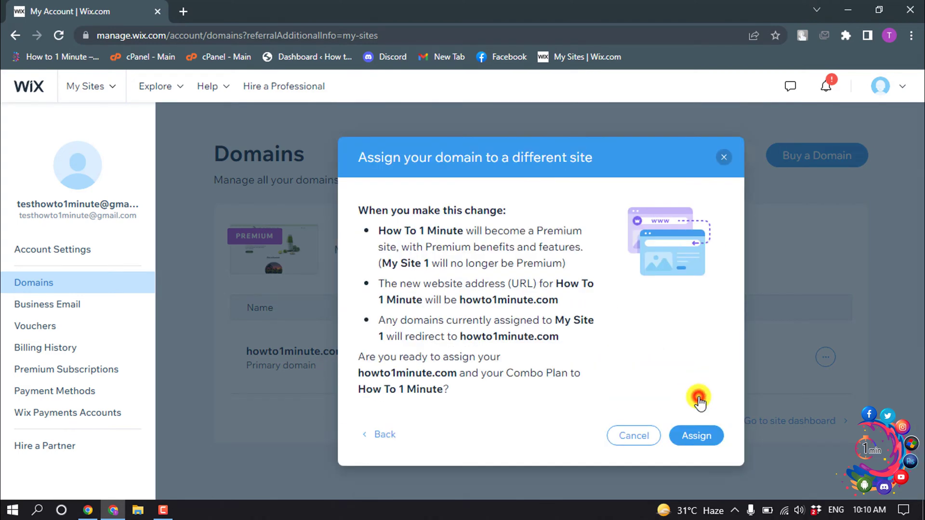
left_click(696, 435)
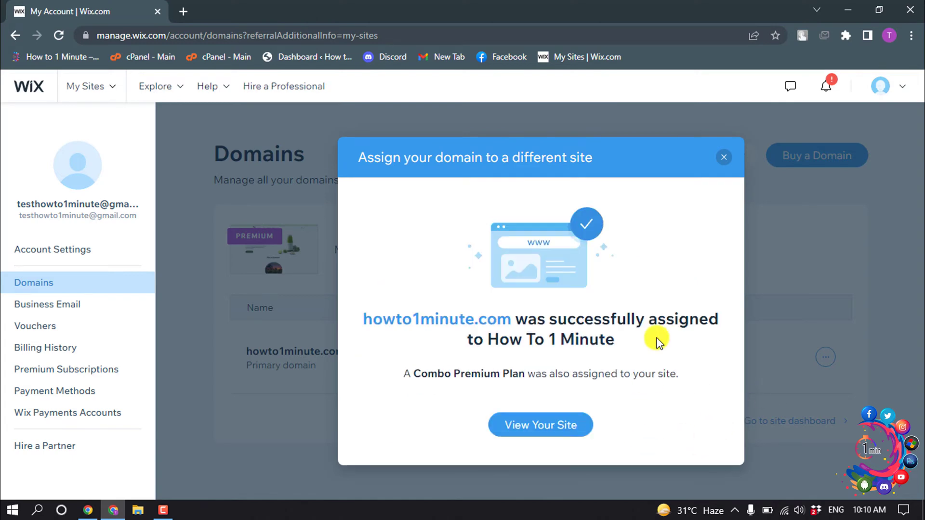
Dismiss the success message and go to All Sites via the My Sites dropdown.
left_click(723, 157)
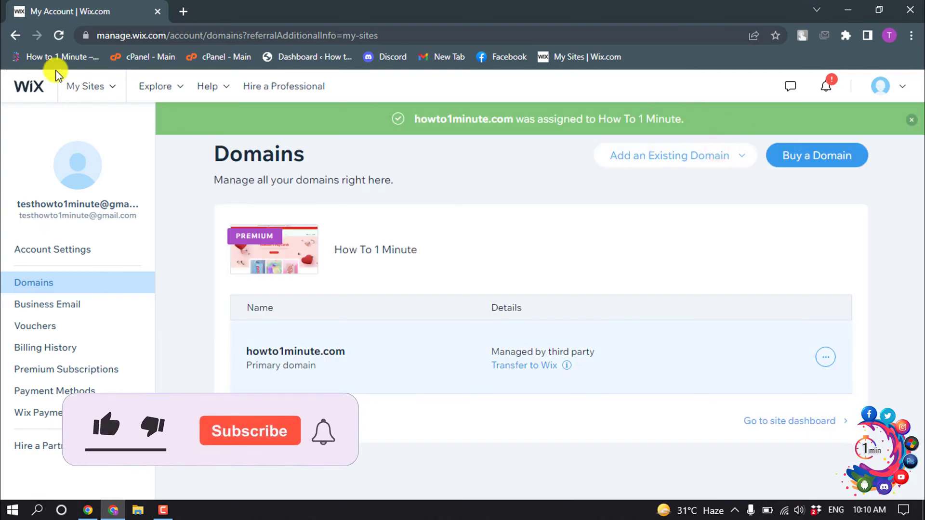
left_click(77, 86)
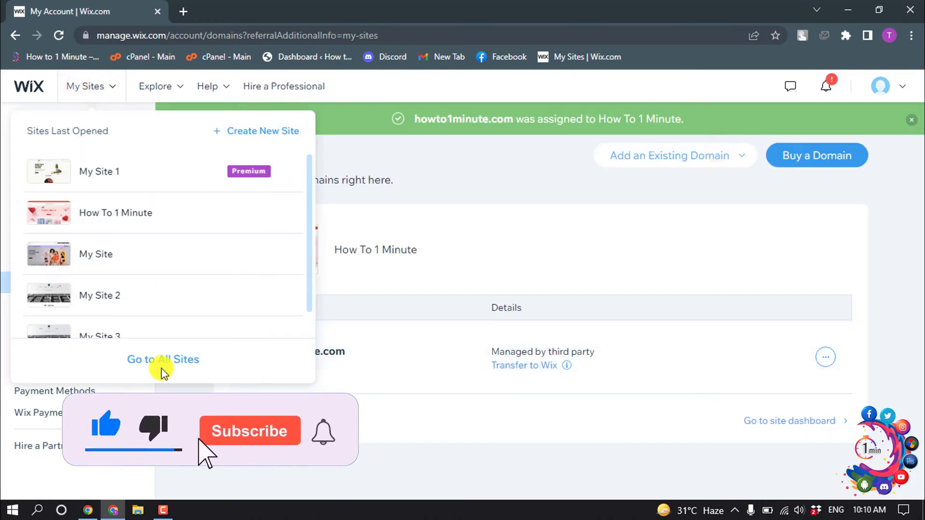
left_click(162, 362)
scroll(485, 277, "down", 3)
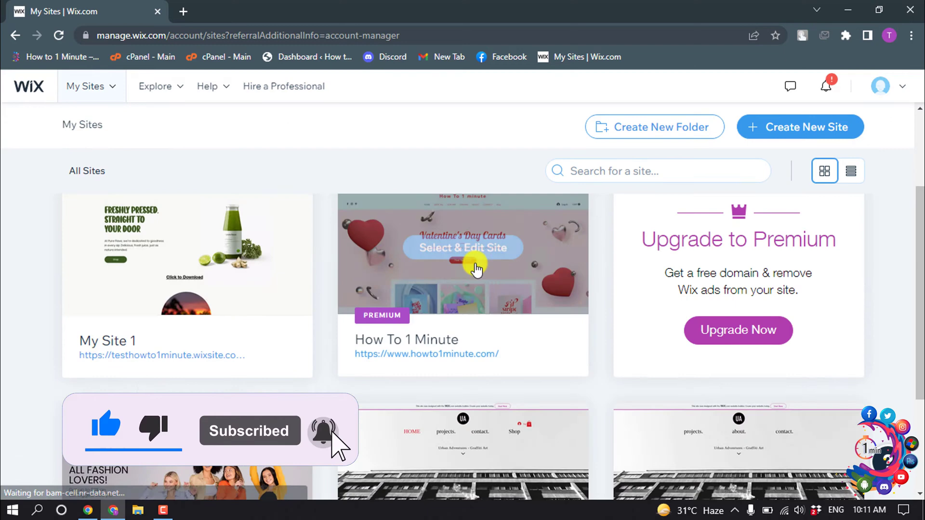
scroll(605, 271, "down", 1)
scroll(634, 324, "up", 1)
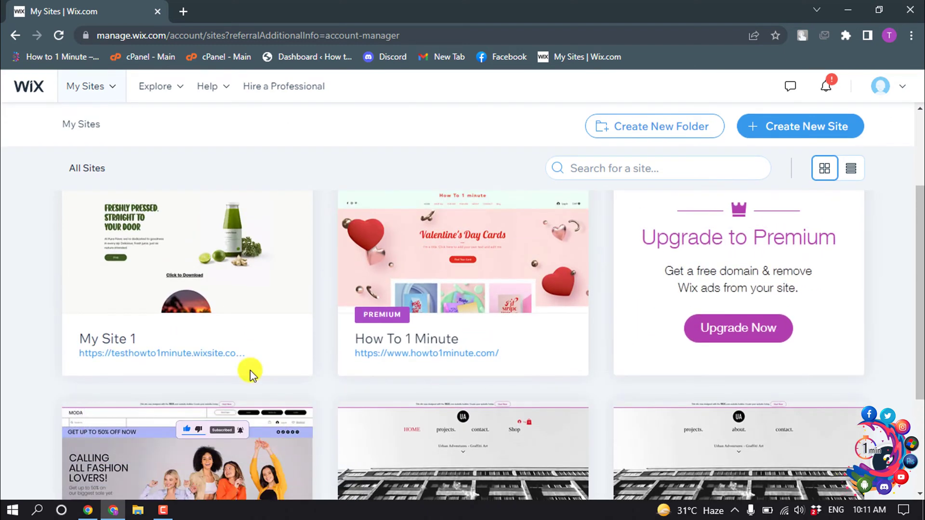